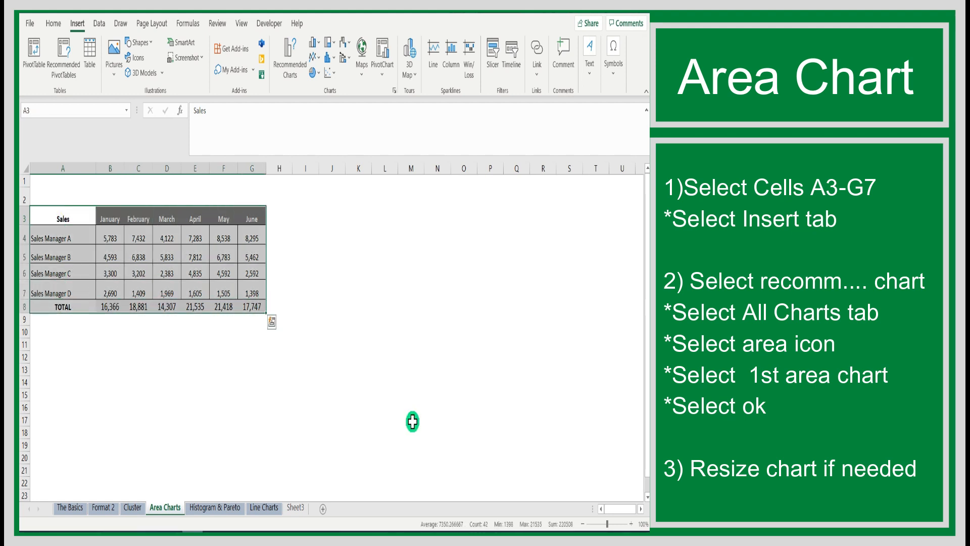
# Step: Insert a standard 2-D area chart of monthly sales per manager from cells A3:G7
pyautogui.click(412, 421)
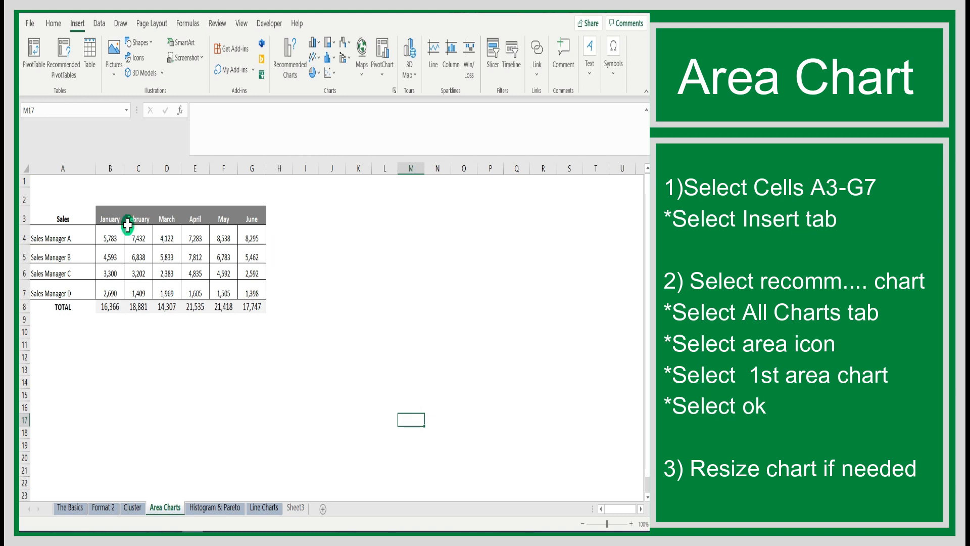
pyautogui.click(66, 219)
pyautogui.moveTo(69, 222); pyautogui.dragTo(261, 294)
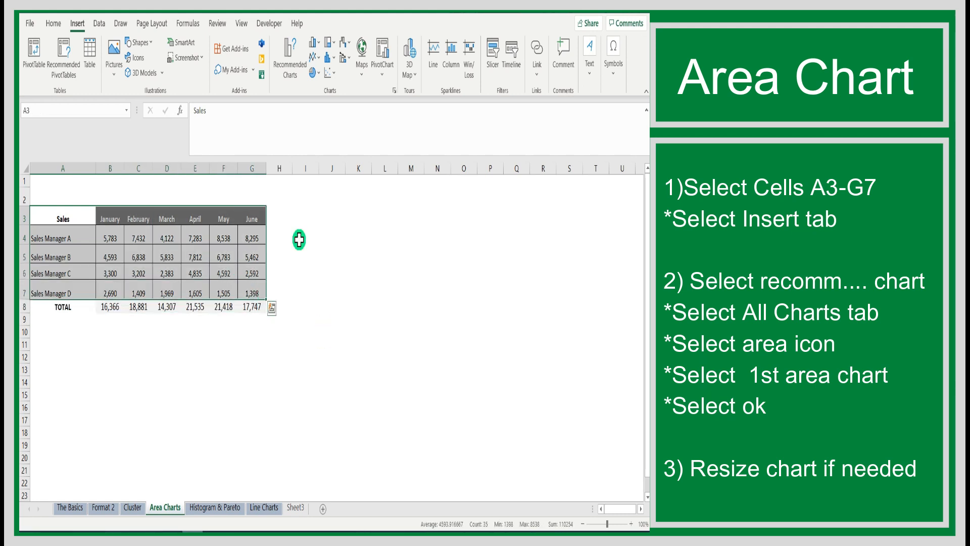
pyautogui.click(78, 24)
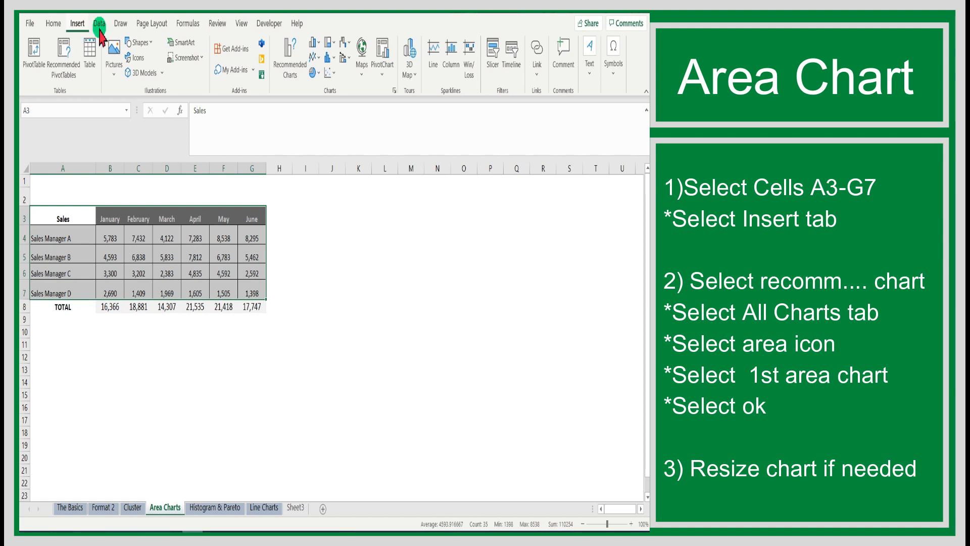
pyautogui.click(281, 71)
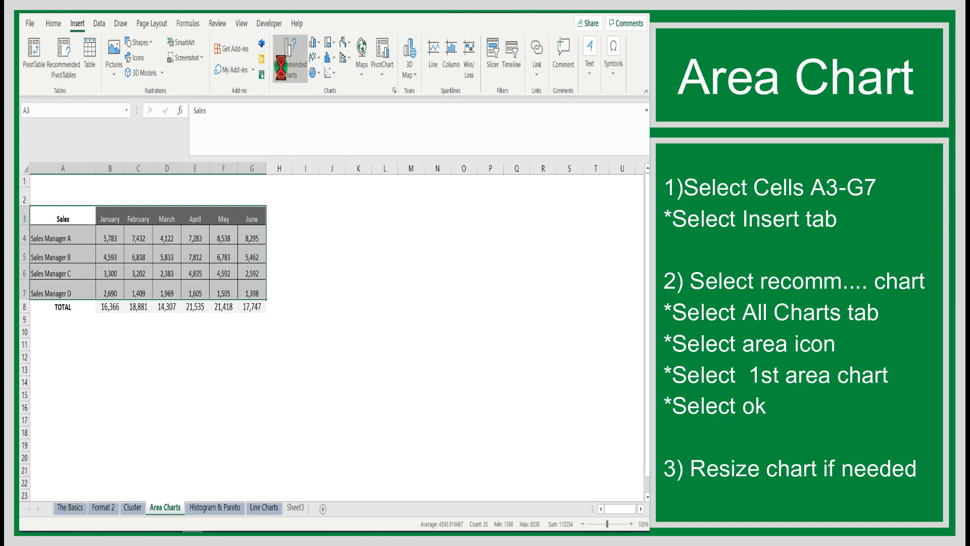
pyautogui.click(266, 93)
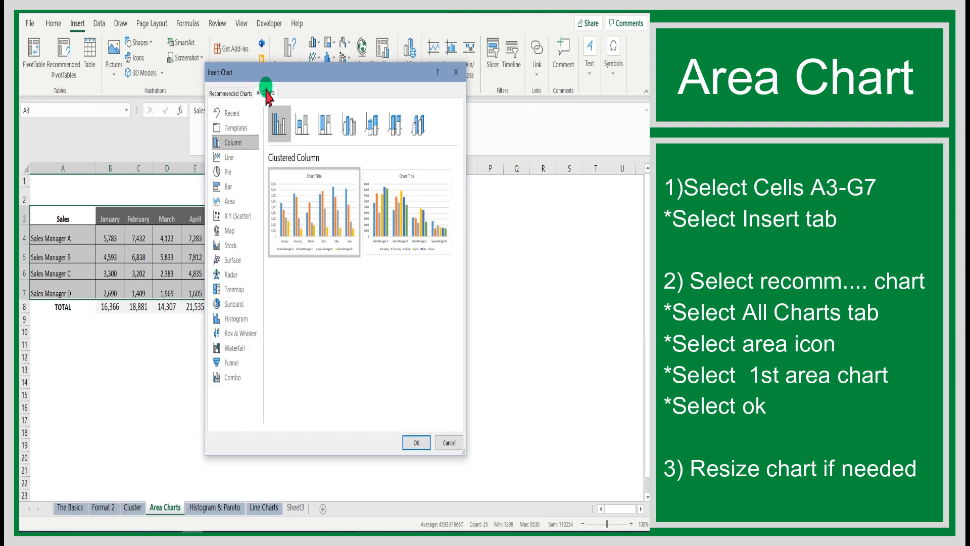
pyautogui.click(232, 203)
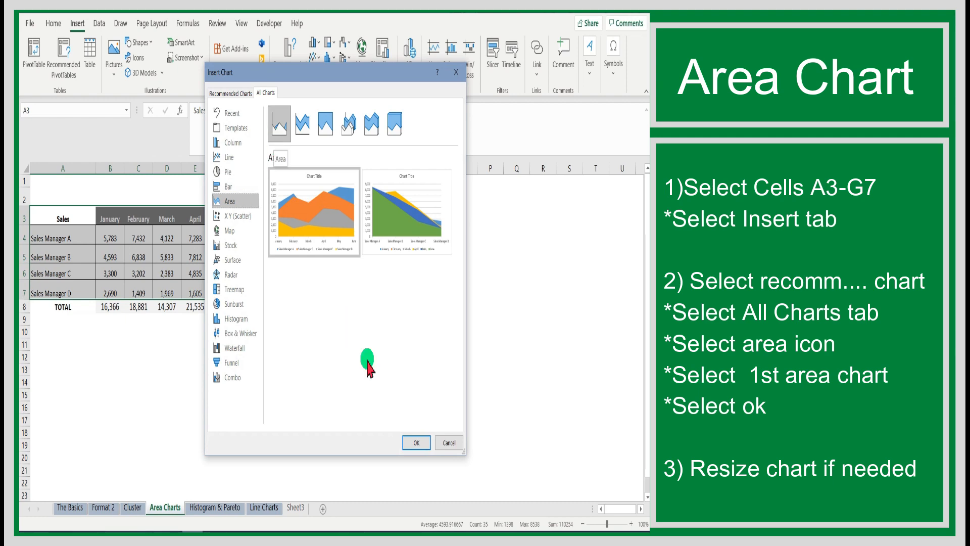
pyautogui.click(412, 441)
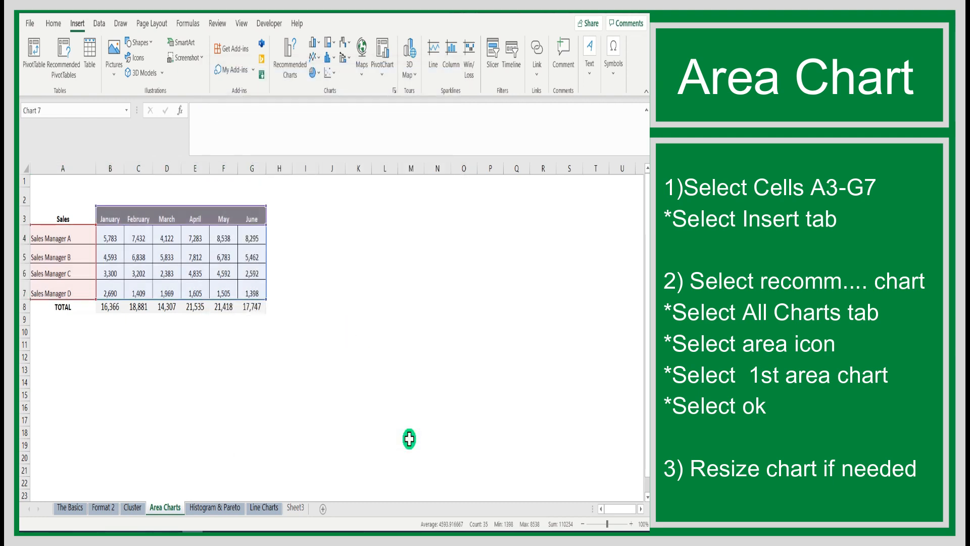
# Step: Enlarge the area chart by its upper corners so that it spans about columns F to P
pyautogui.moveTo(436, 243); pyautogui.dragTo(506, 208)
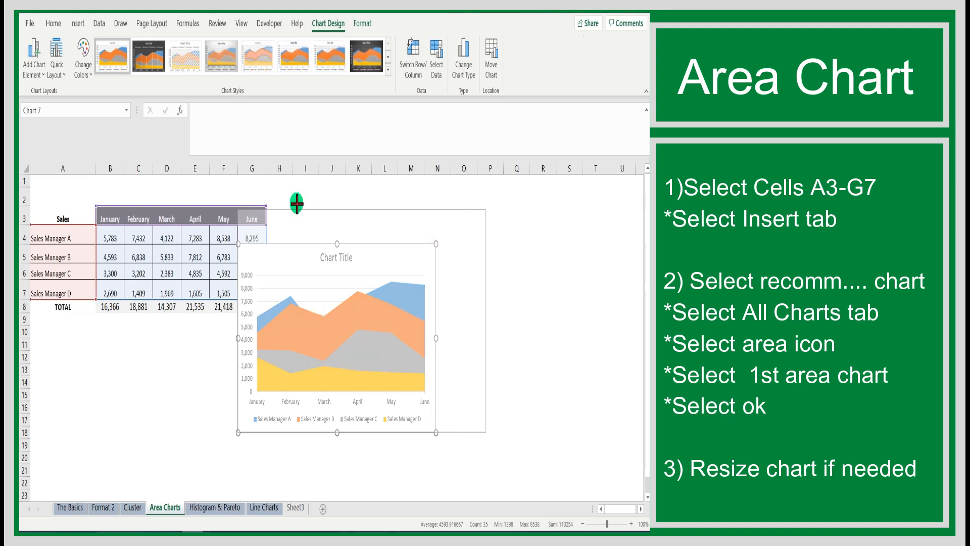
pyautogui.moveTo(237, 205); pyautogui.dragTo(217, 182)
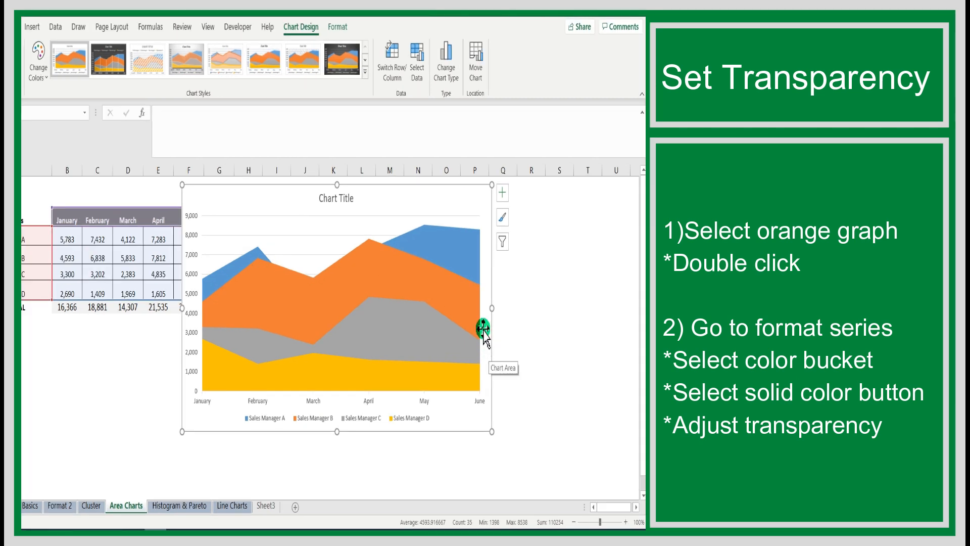
# Step: Give the orange Sales Manager B series a solid fill with 48% transparency
pyautogui.click(455, 283)
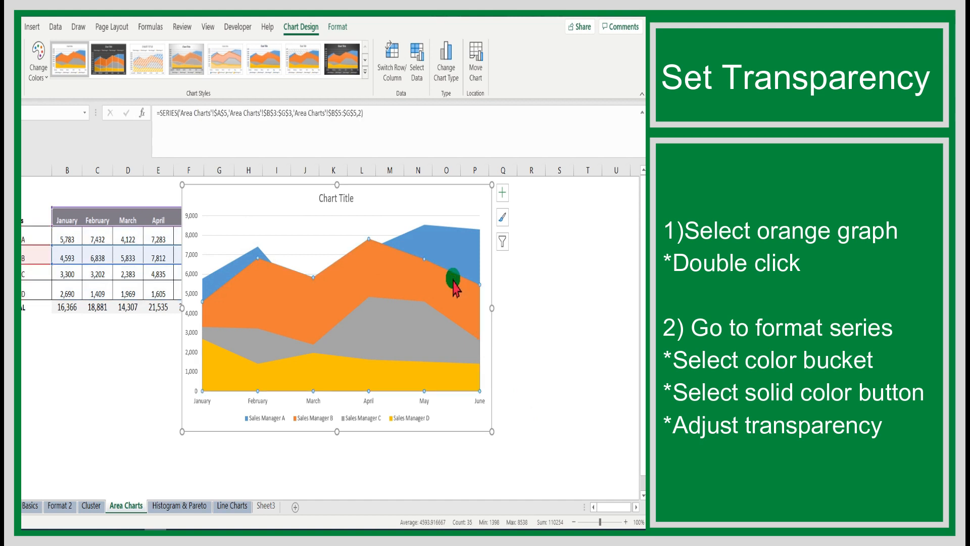
pyautogui.doubleClick(453, 280)
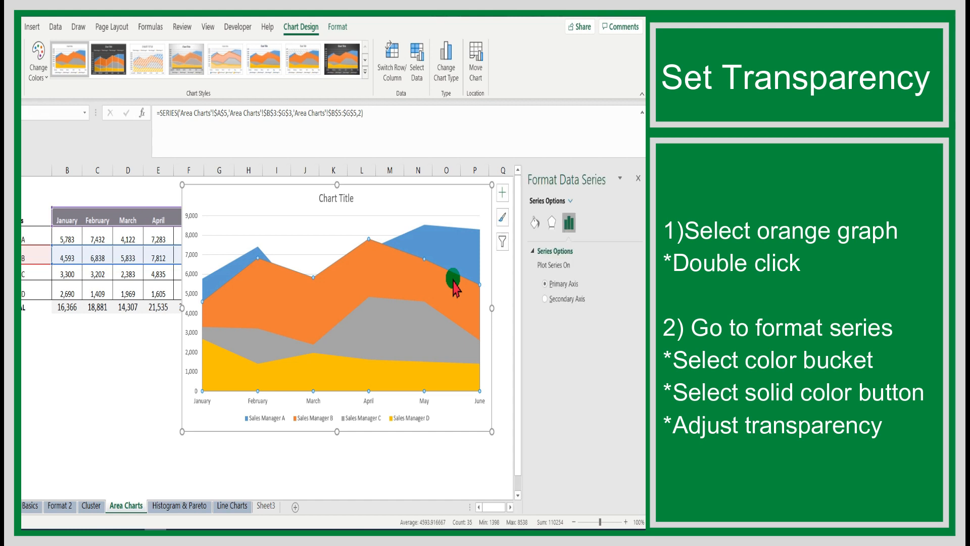
pyautogui.click(536, 226)
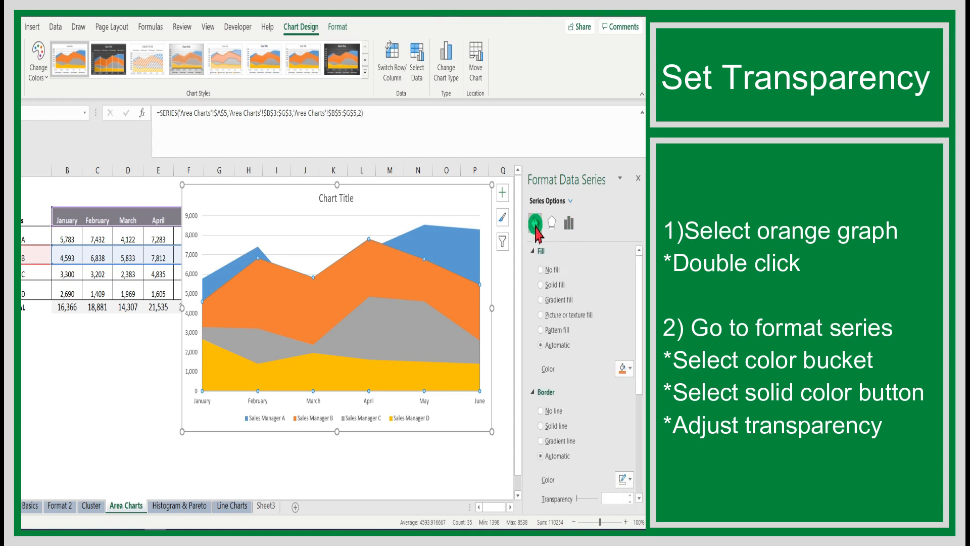
pyautogui.click(540, 284)
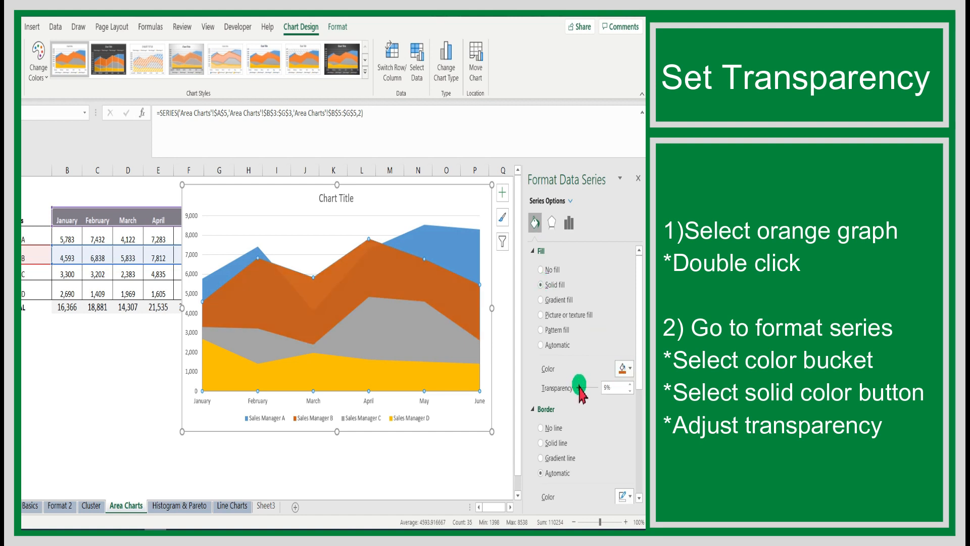
pyautogui.moveTo(580, 390); pyautogui.dragTo(585, 384)
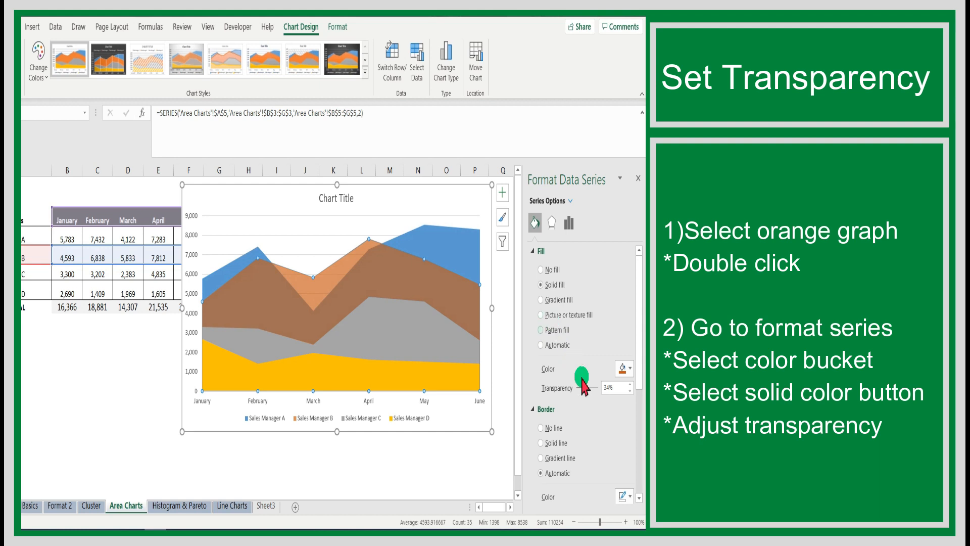
pyautogui.moveTo(586, 393); pyautogui.dragTo(591, 389)
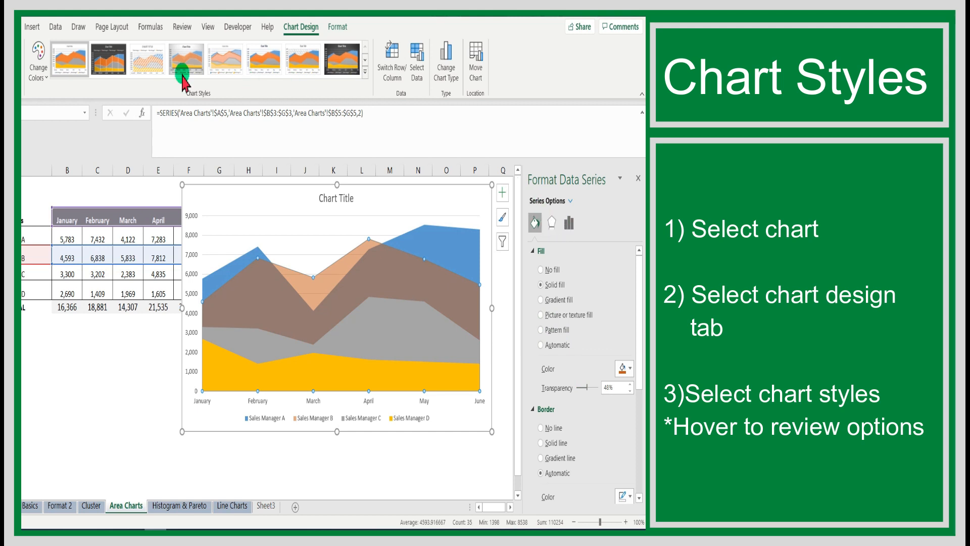
# Step: Select the whole chart and review the full gallery of available chart styles
pyautogui.click(277, 198)
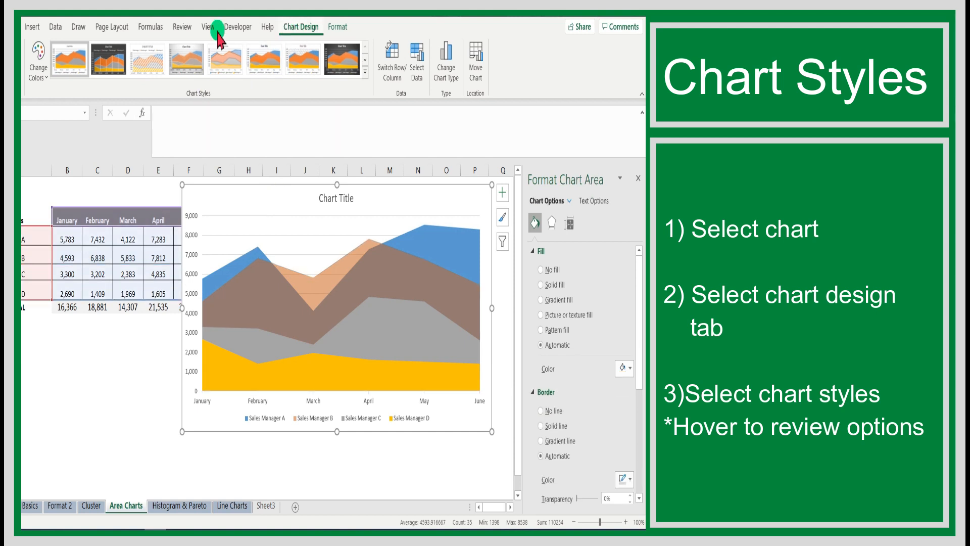
pyautogui.click(75, 60)
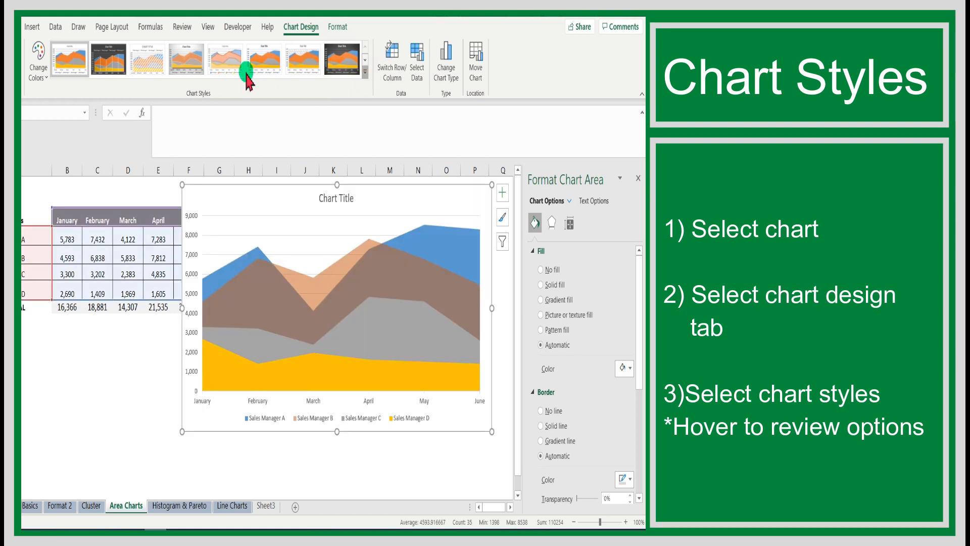
pyautogui.click(365, 72)
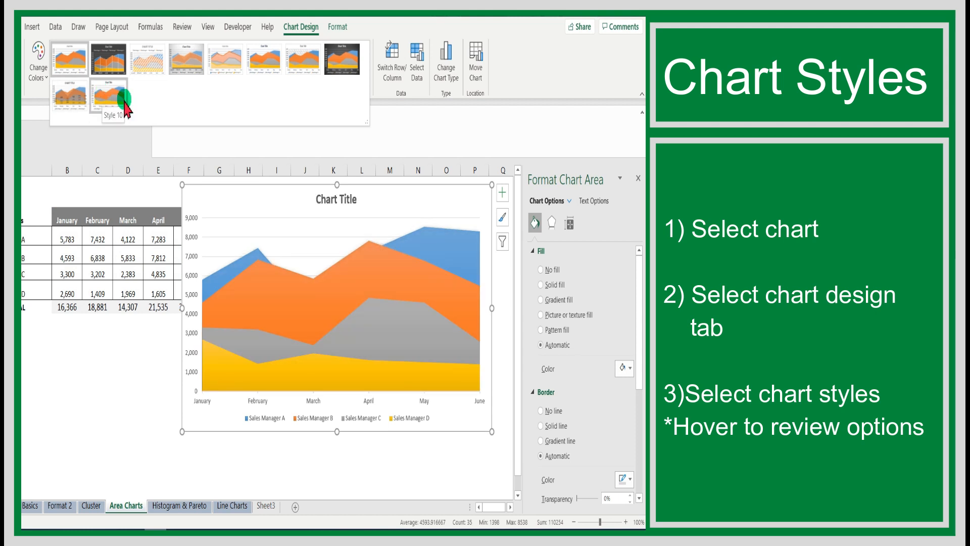
pyautogui.click(539, 84)
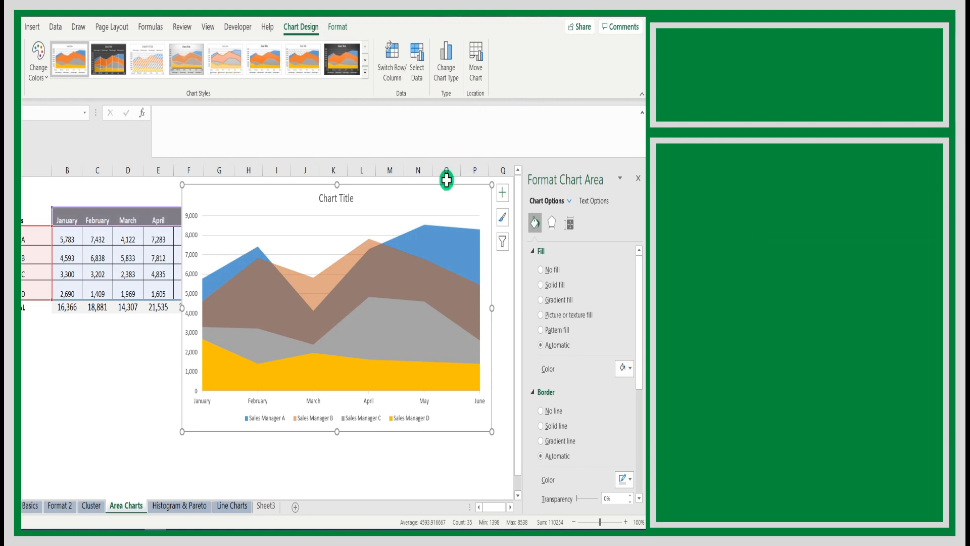
# Step: Change the chart type to Stacked Area, using the variant with months along the horizontal axis
pyautogui.click(451, 82)
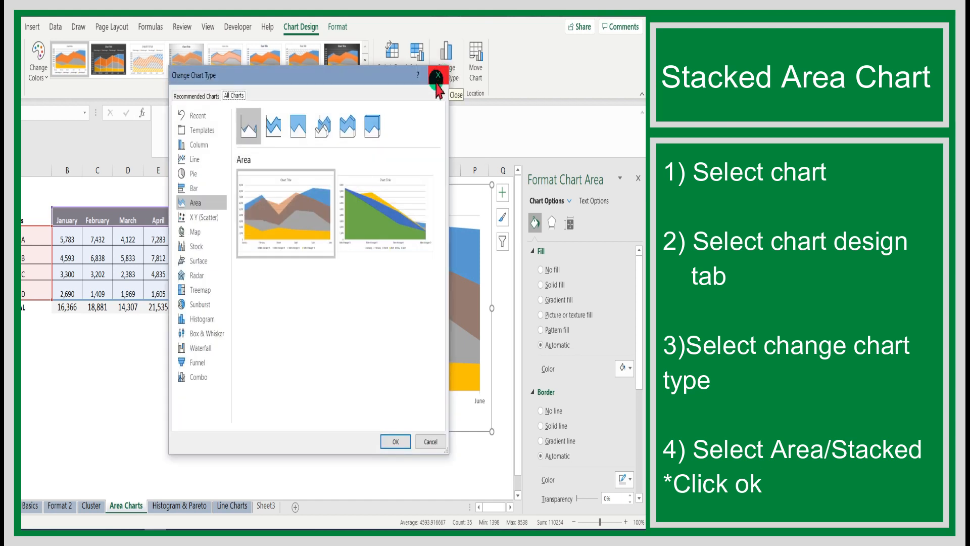
pyautogui.click(268, 127)
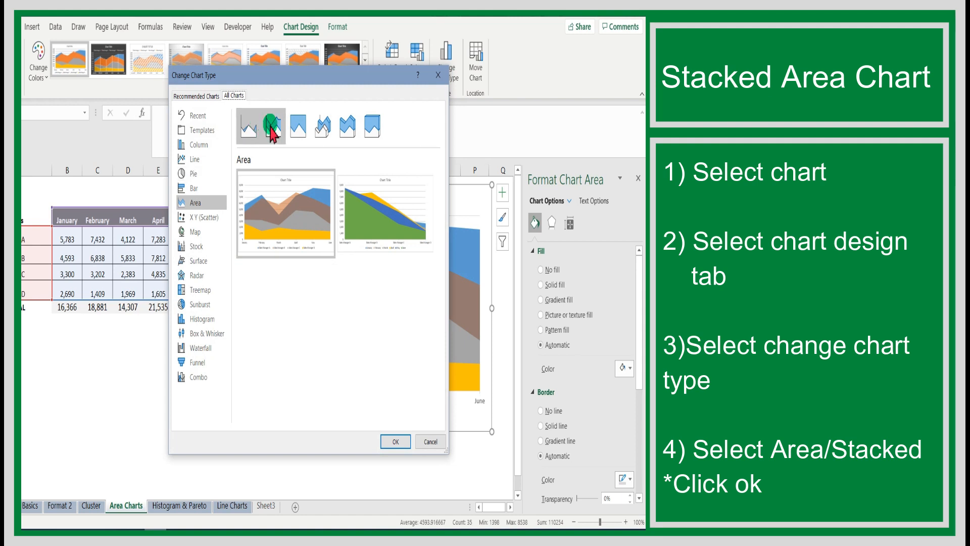
pyautogui.click(271, 126)
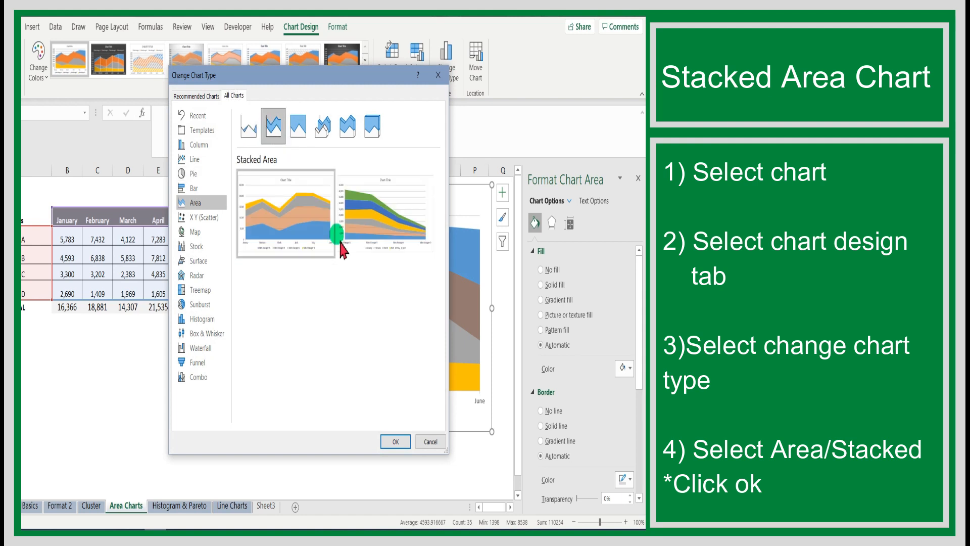
pyautogui.click(397, 441)
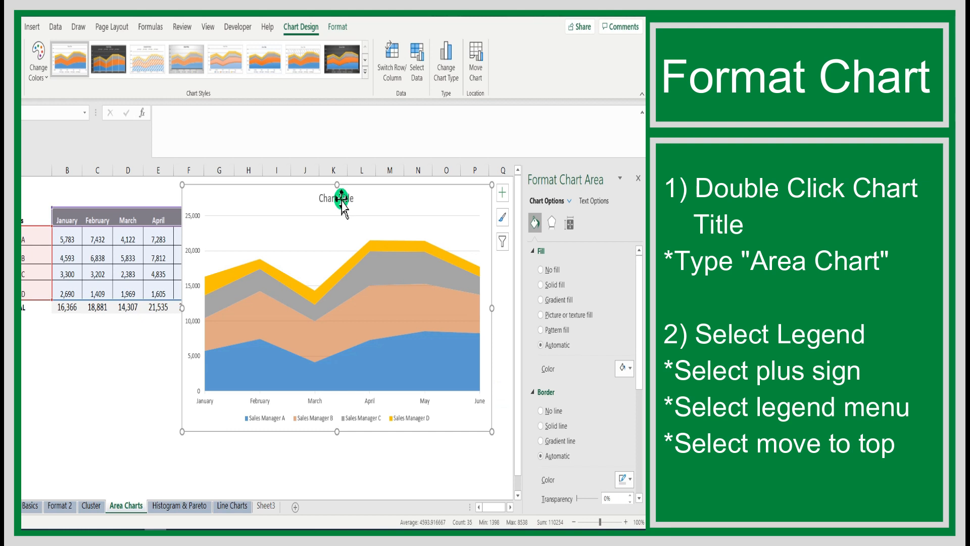
# Step: Replace the placeholder chart title with "Area Chart"
pyautogui.click(639, 178)
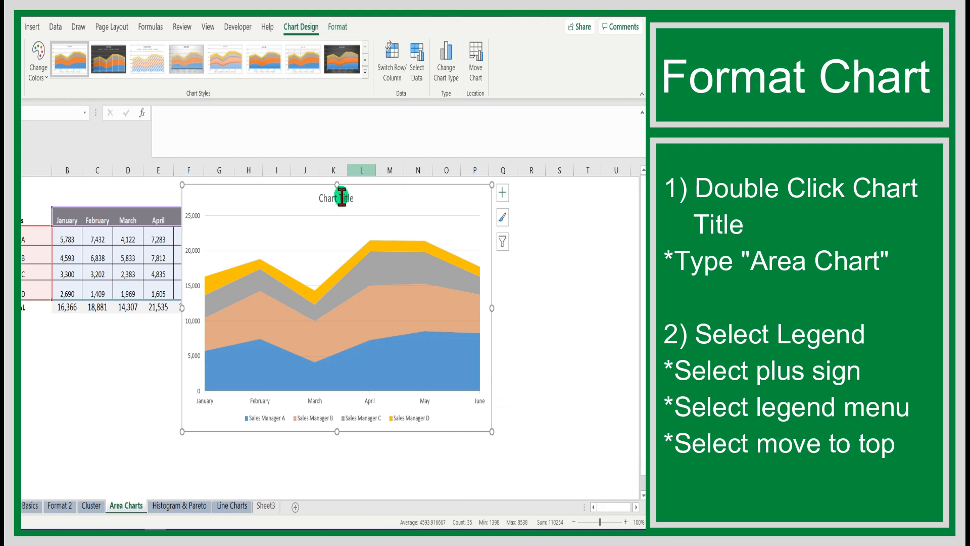
pyautogui.doubleClick(335, 198)
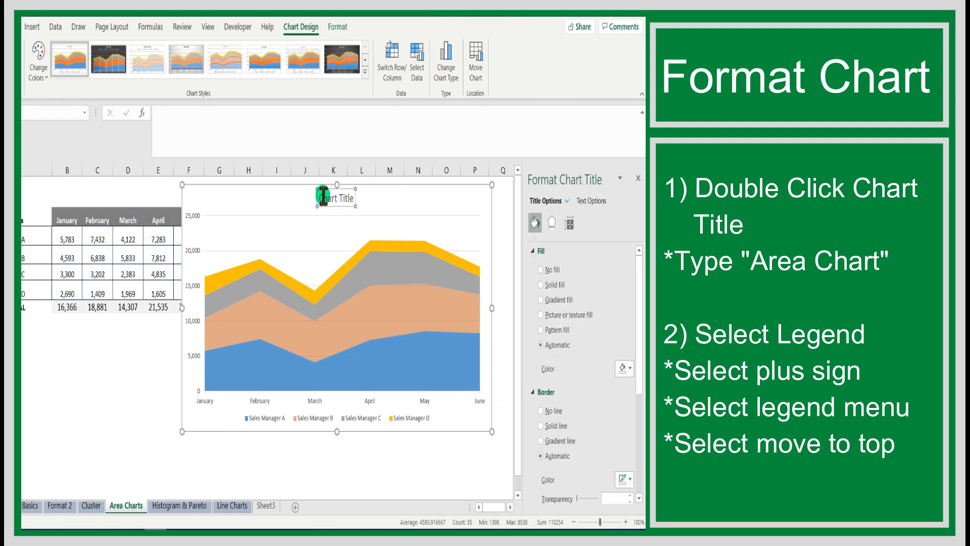
pyautogui.moveTo(325, 199); pyautogui.dragTo(347, 201)
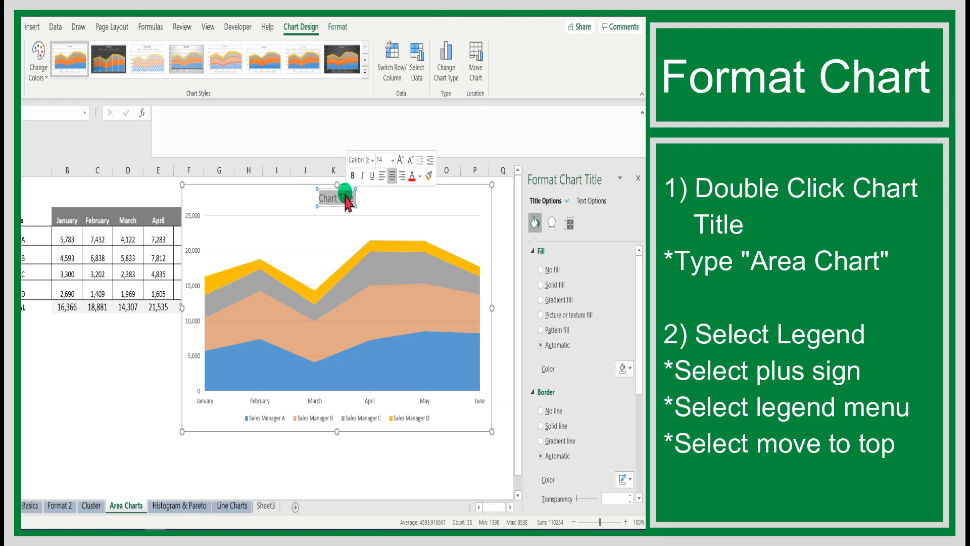
pyautogui.write('Area Chart')
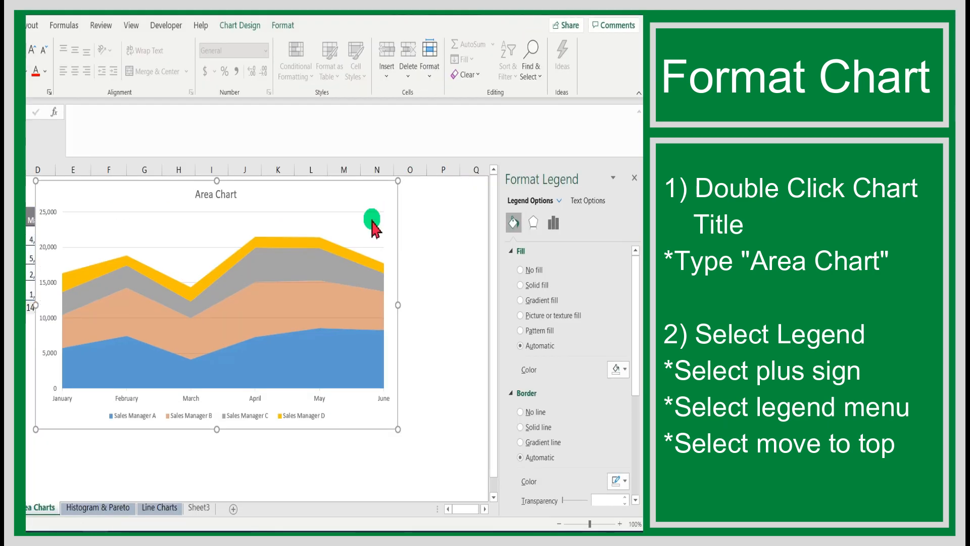
# Step: Move the chart legend to the Top position, between the title and the plot
pyautogui.click(331, 412)
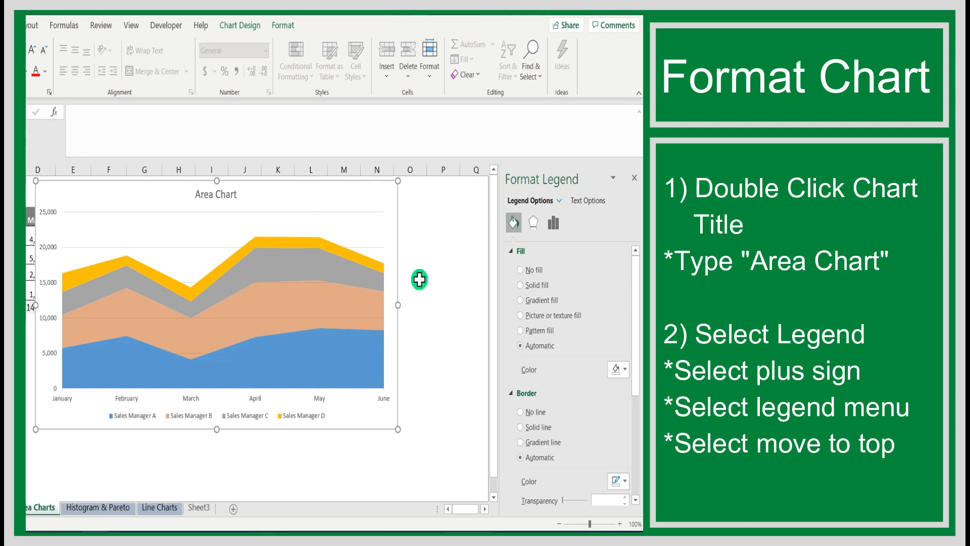
pyautogui.click(413, 190)
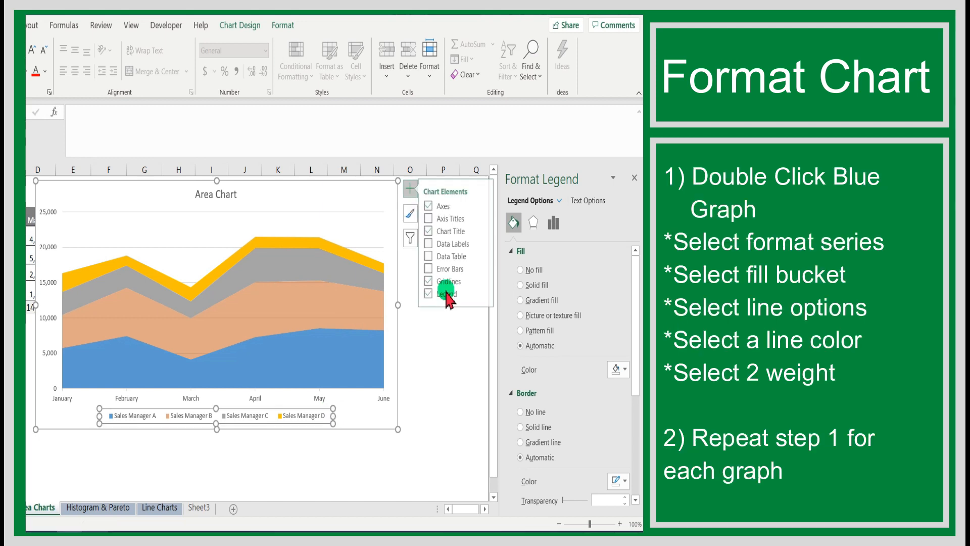
pyautogui.click(486, 294)
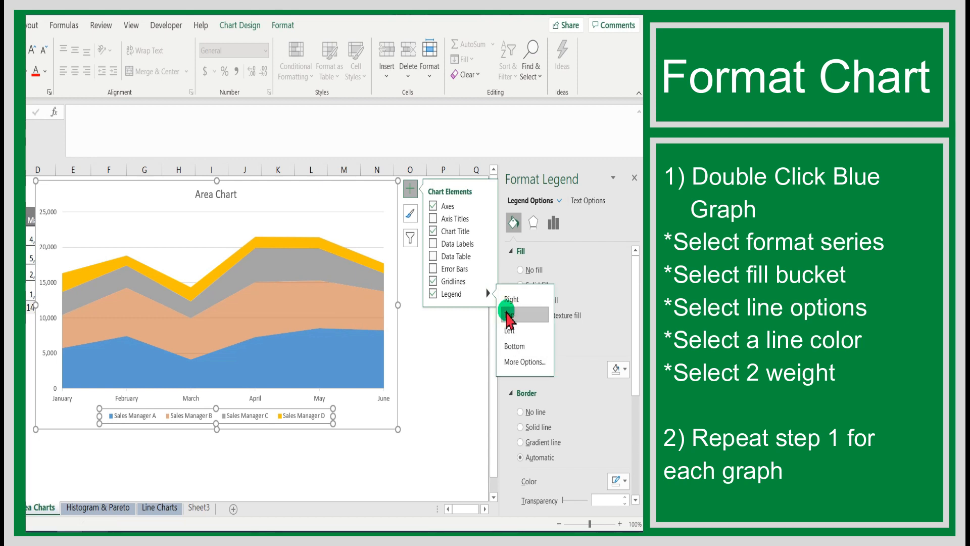
pyautogui.click(508, 315)
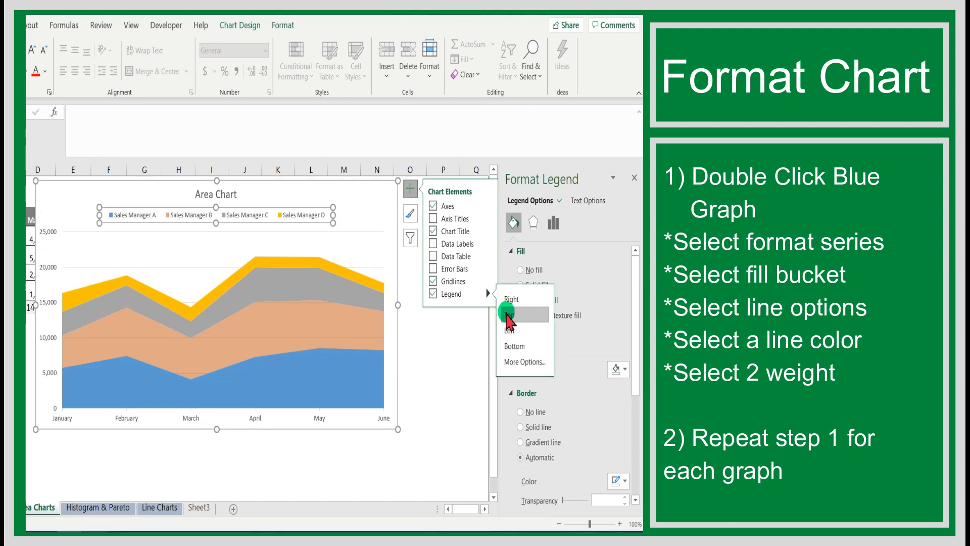
pyautogui.click(443, 382)
# Step: Give the blue Sales Manager A series a solid border line and increase its width above 1 pt
pyautogui.doubleClick(346, 348)
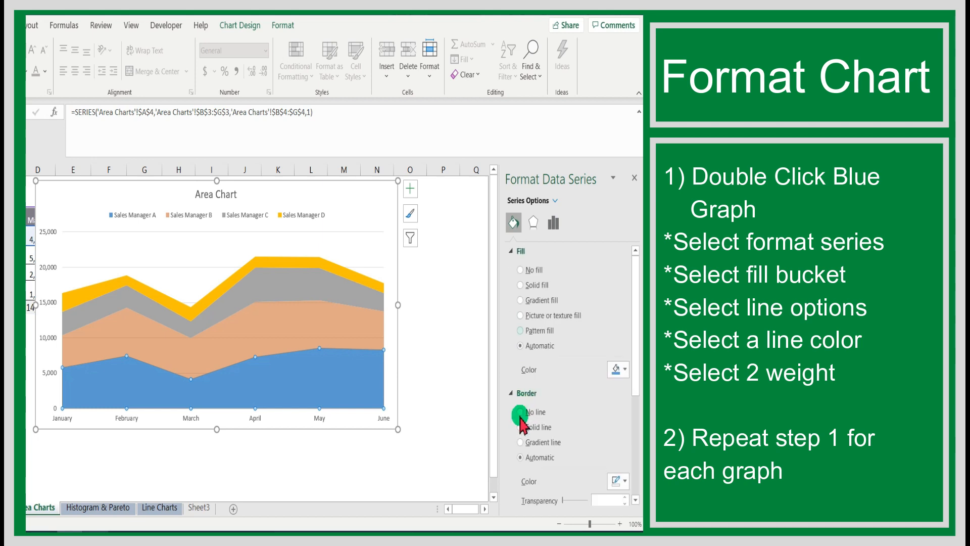
pyautogui.click(581, 426)
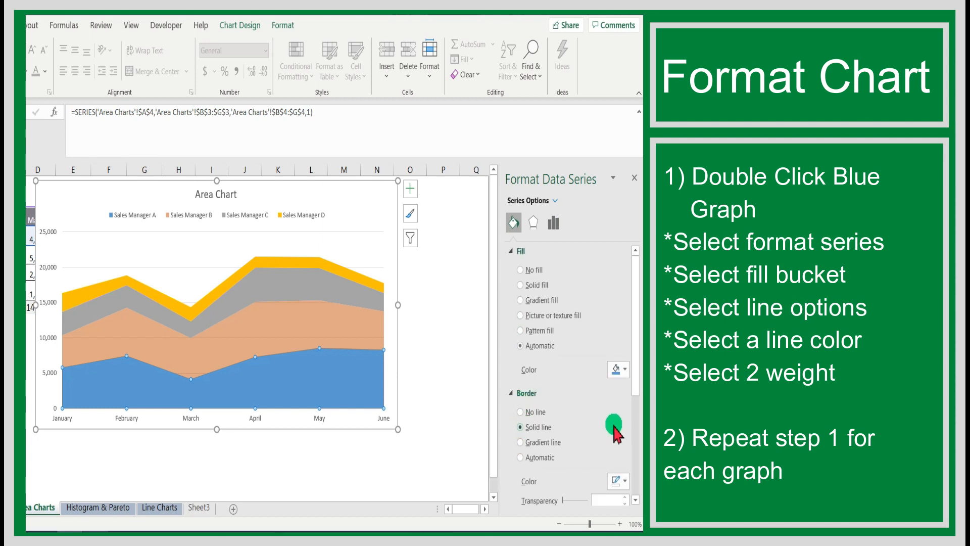
pyautogui.scroll(-2, 625, 449)
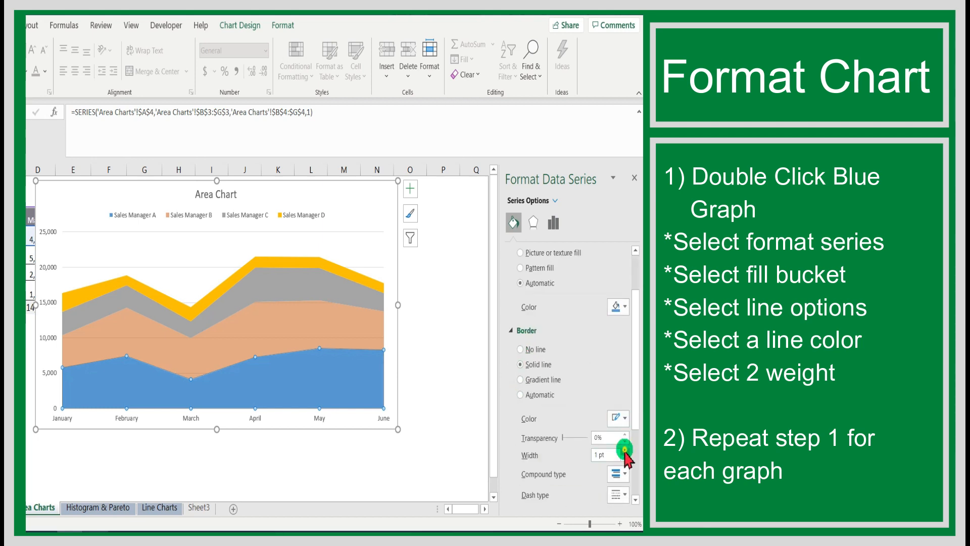
pyautogui.click(625, 451)
pyautogui.click(625, 451)
pyautogui.click(625, 451)
# Step: Give the orange Sales Manager B series a solid border line with a width of 2 pt
pyautogui.click(292, 312)
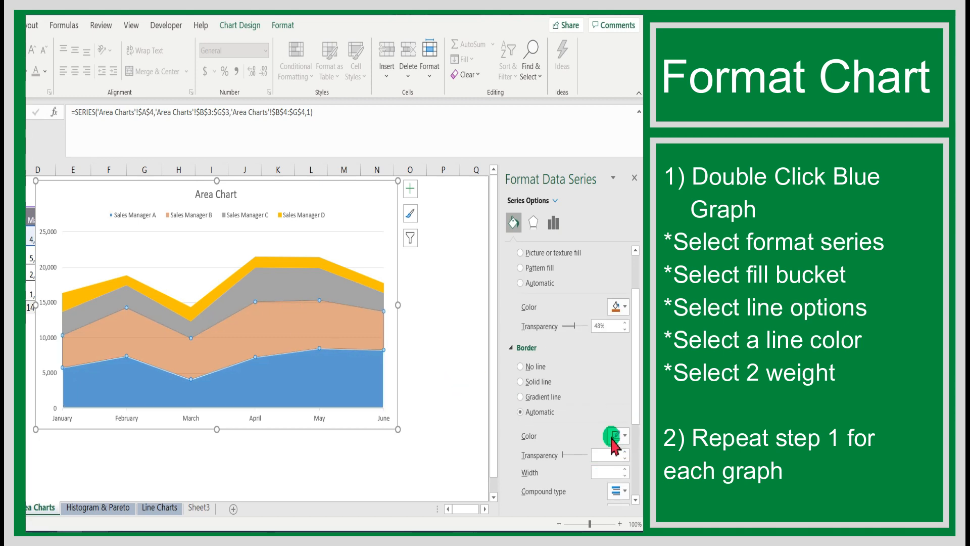
pyautogui.click(625, 469)
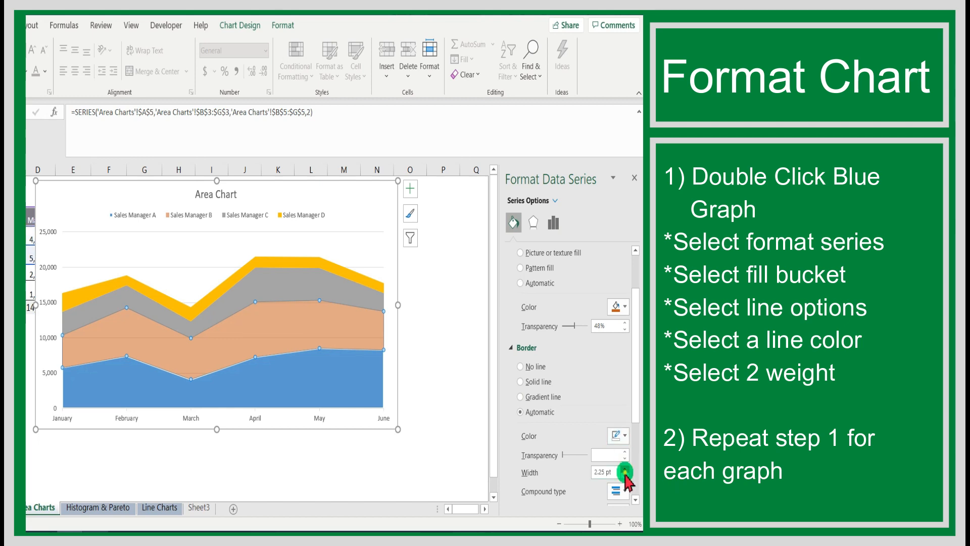
pyautogui.click(625, 475)
pyautogui.click(625, 475)
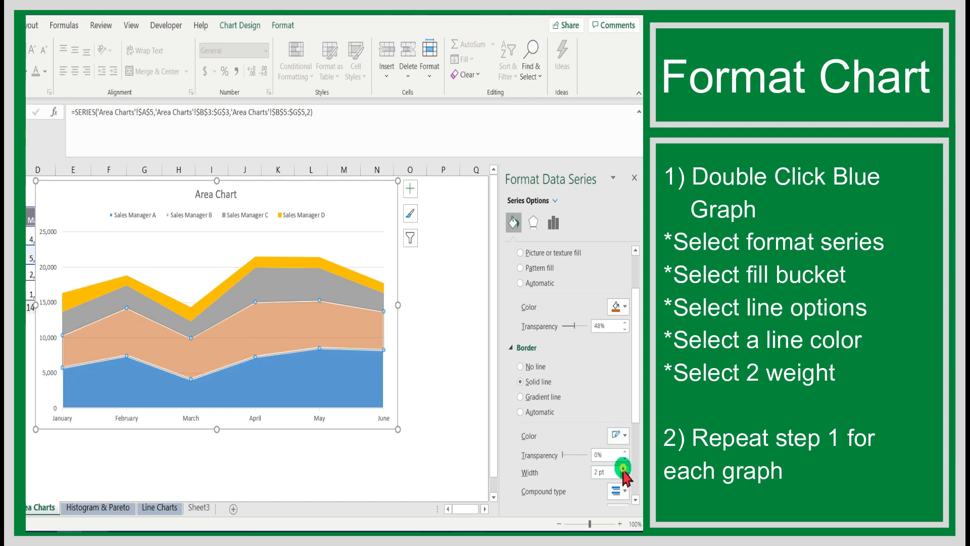
# Step: Give the gray Sales Manager C and yellow Sales Manager D series solid 2 pt border lines, and deselect the chart
pyautogui.click(326, 276)
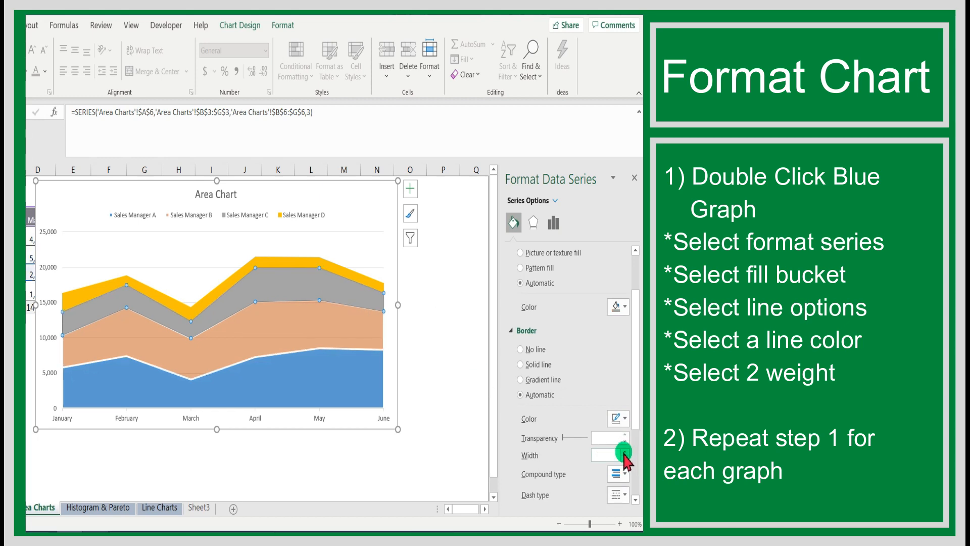
pyautogui.click(625, 451)
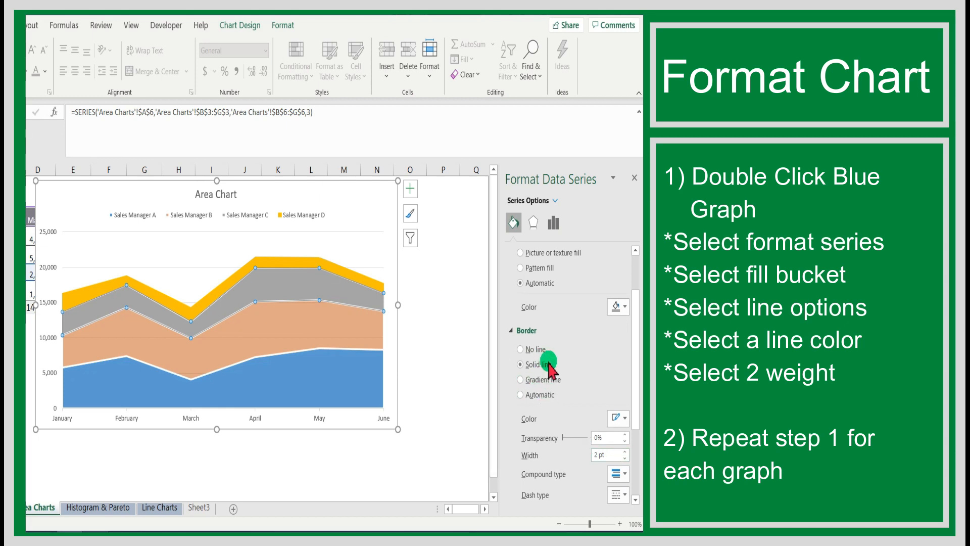
pyautogui.click(310, 260)
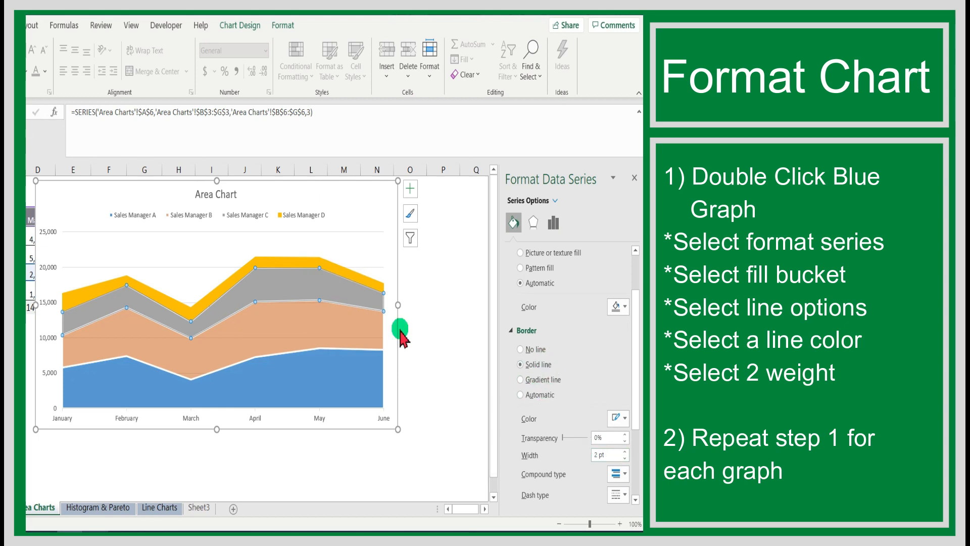
pyautogui.click(625, 458)
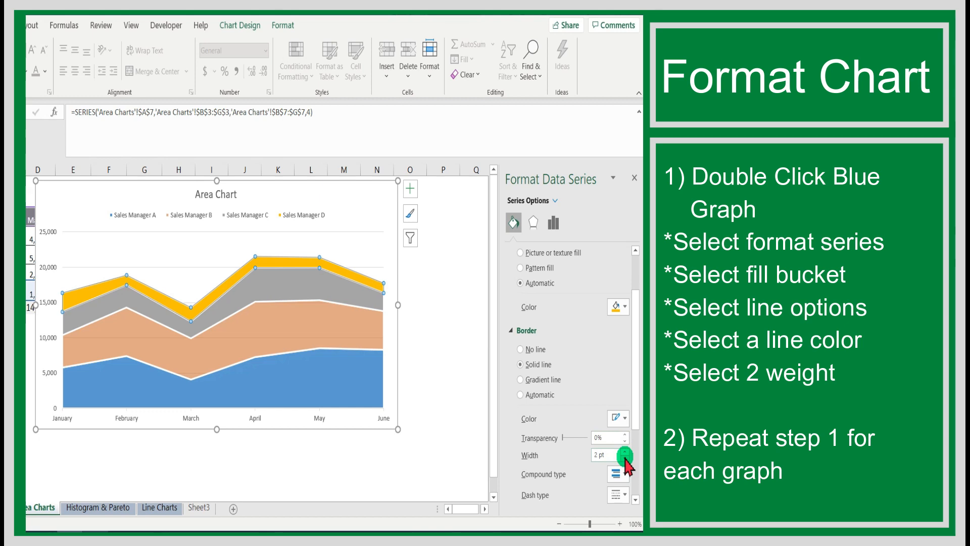
pyautogui.click(449, 384)
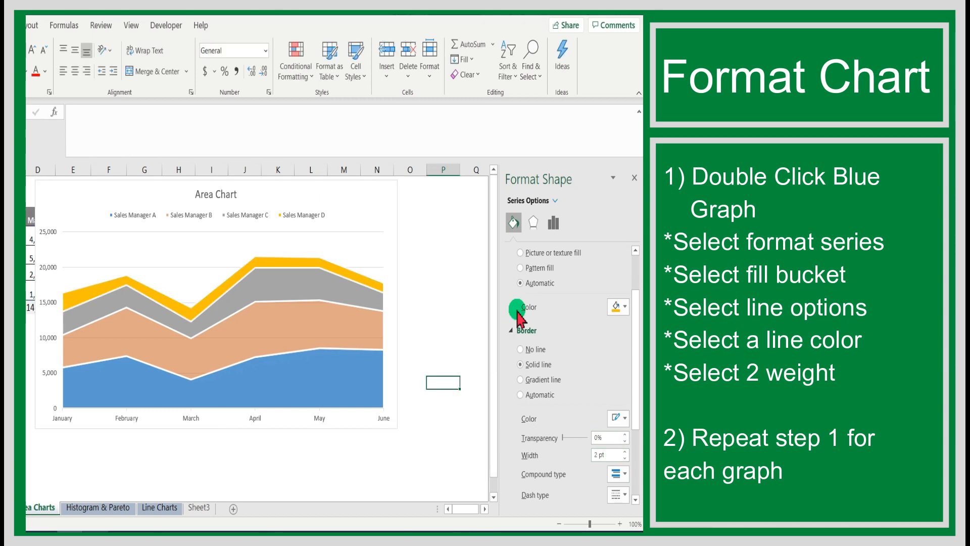